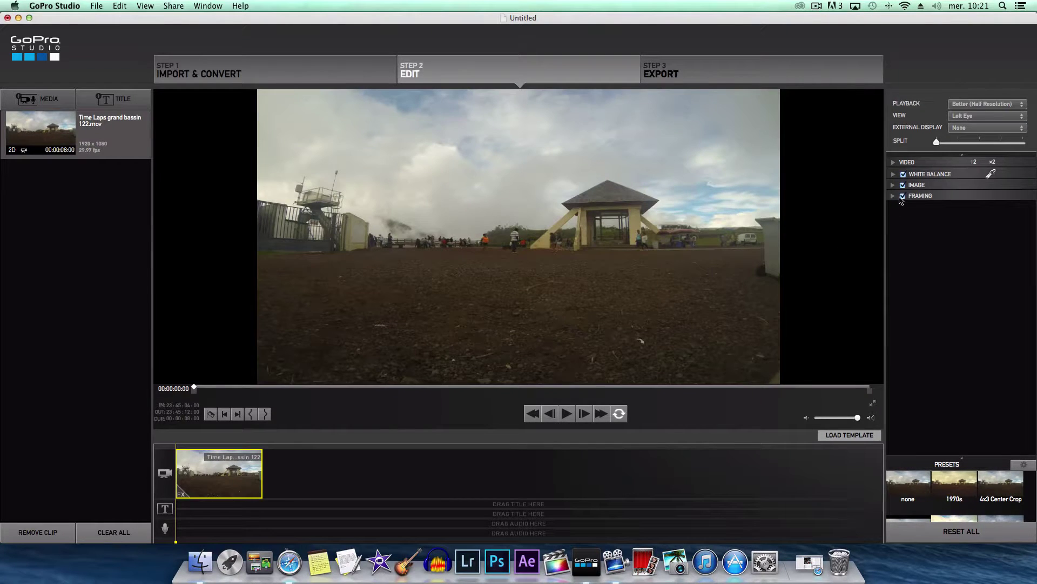
Expand the clip's Framing settings, try out the zoom, position, rotation and horizontal zoom adjustments, and undo them all
click(893, 196)
drag(937, 211, 985, 270)
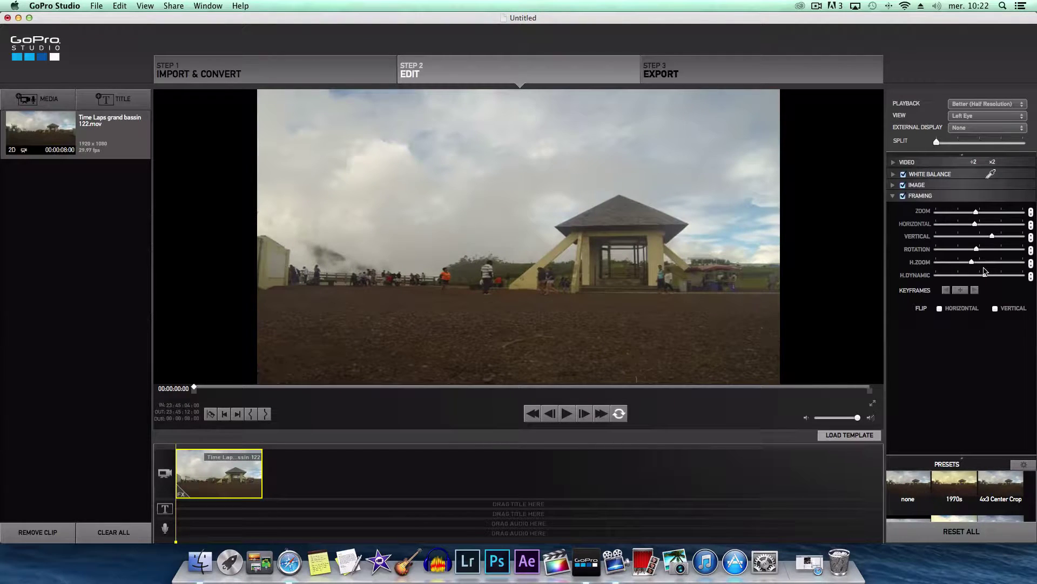
key(super+z)
key(super+z)
key(super+z)
key(super+z)
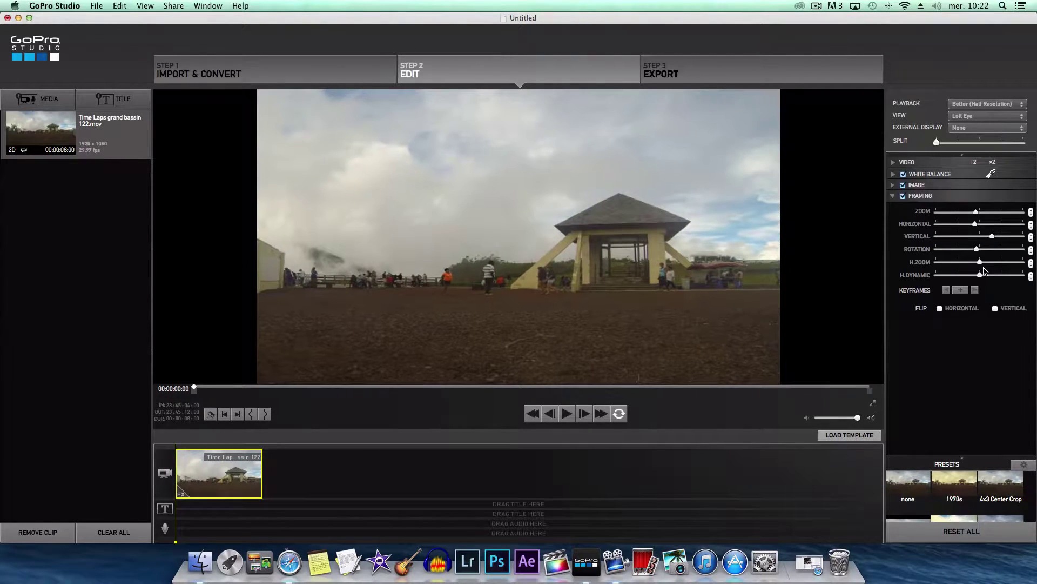
key(super+z)
key(super+z)
key(super+z)
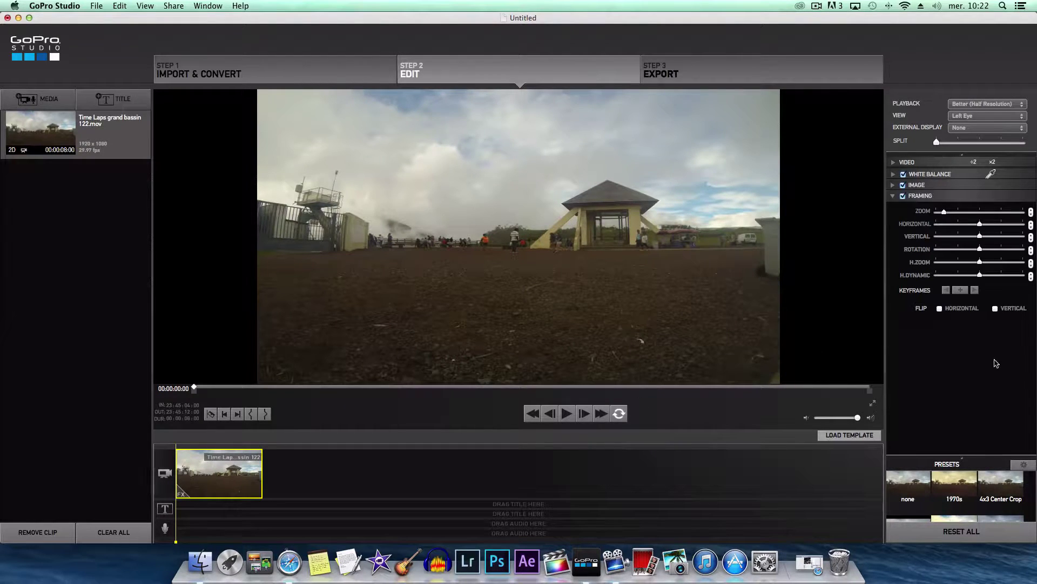
Try flipping the clip horizontally and vertically, turning each flip off again
click(940, 309)
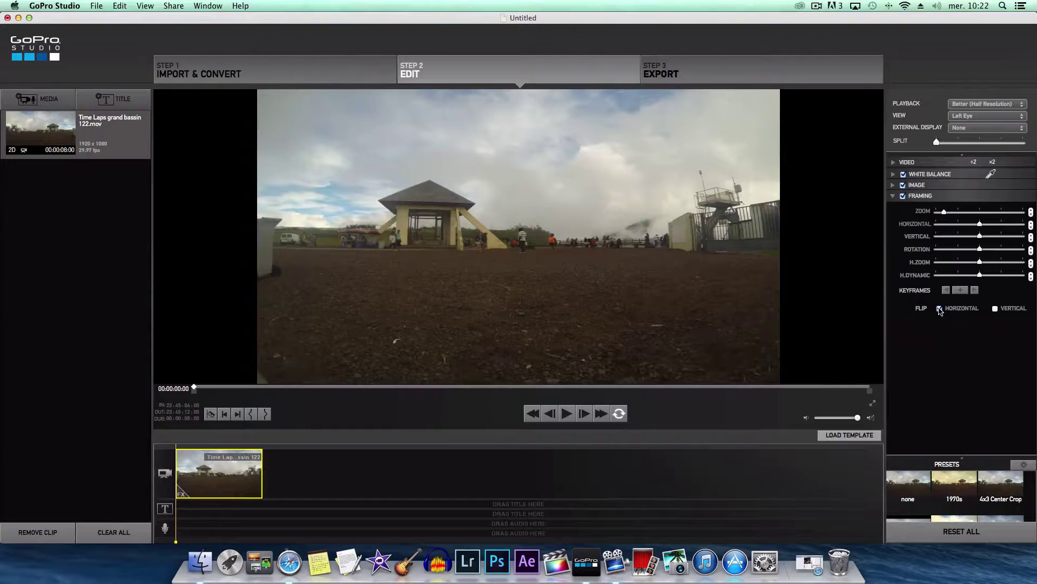
click(940, 309)
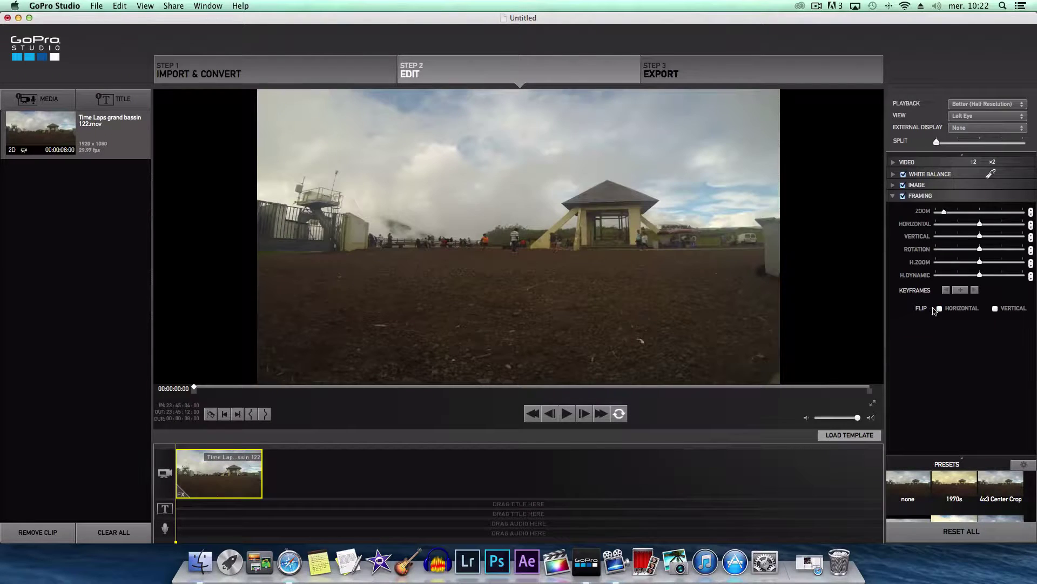
click(995, 309)
click(995, 309)
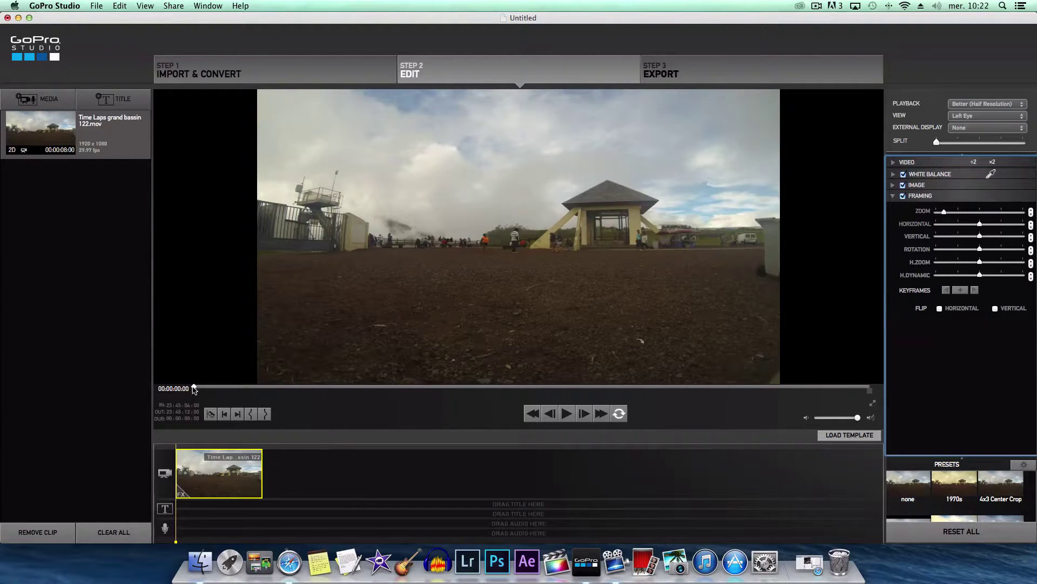
Add a framing keyframe at the clip's start (23:45:04:00) and zoom in moderately on the image
click(194, 389)
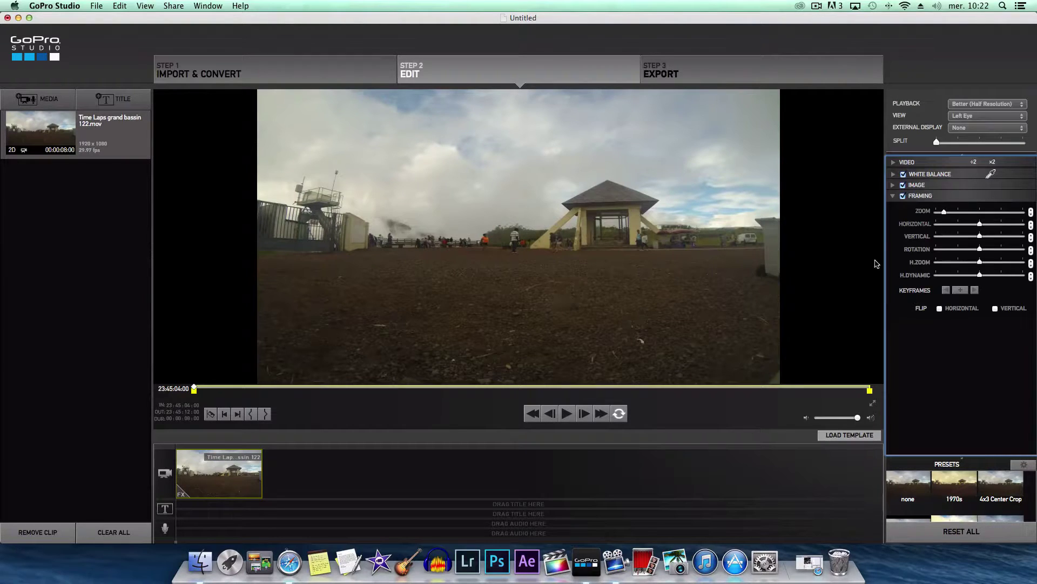
click(961, 290)
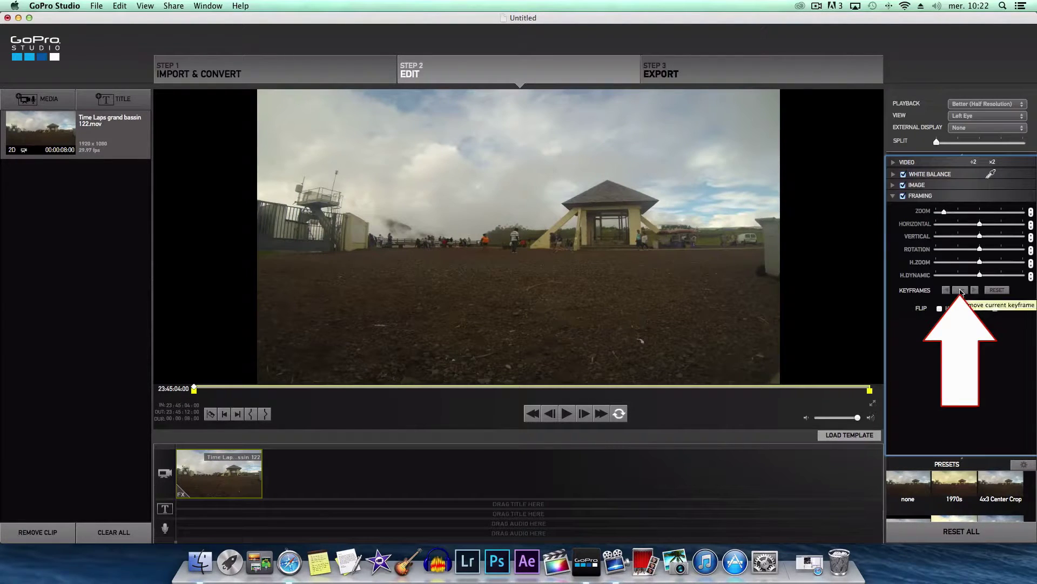
drag(944, 211, 966, 211)
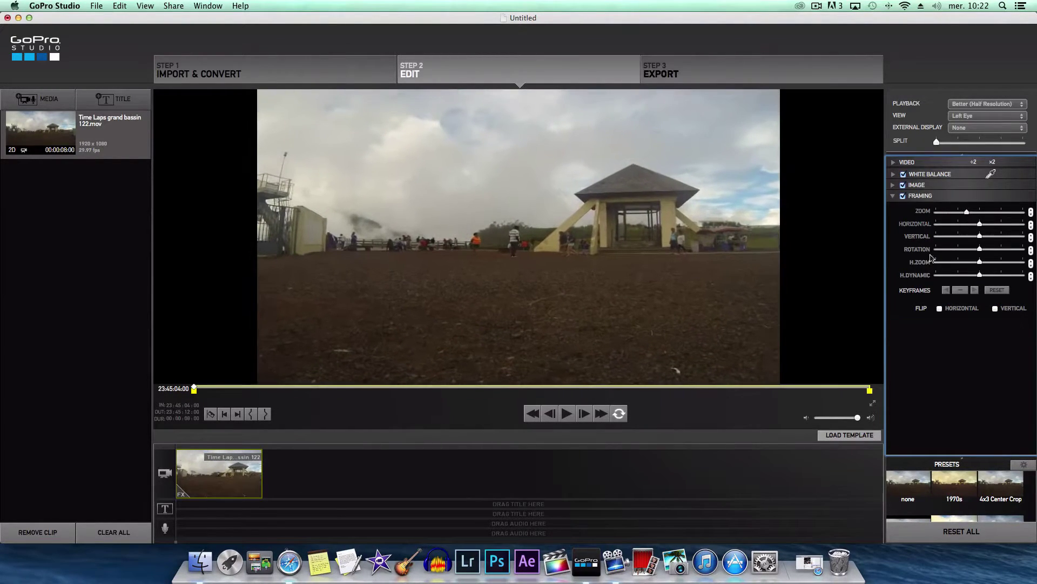
Add a framing keyframe at the clip's end (23:45:12:00) and zoom back out to the full image
drag(839, 389, 873, 389)
click(960, 291)
drag(967, 212, 945, 213)
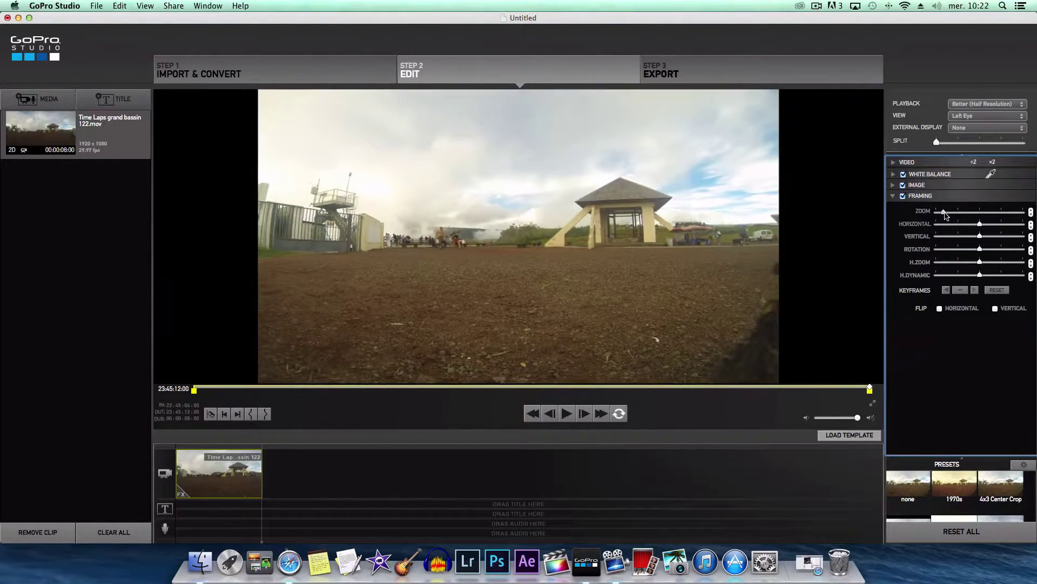
Play the clip to preview the zoom animation, and reset the framing keyframes from the clip's start
click(567, 414)
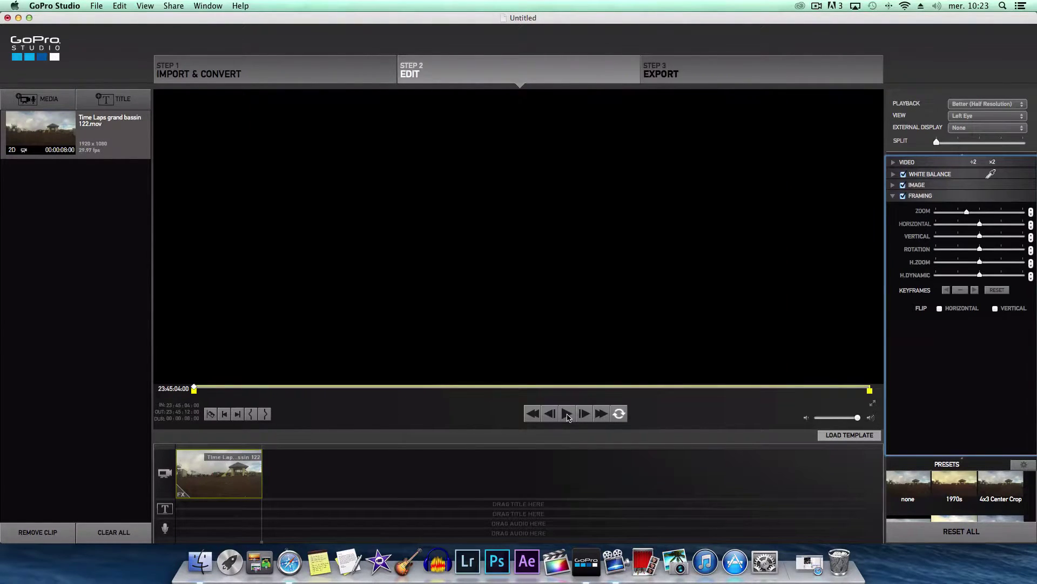
click(567, 414)
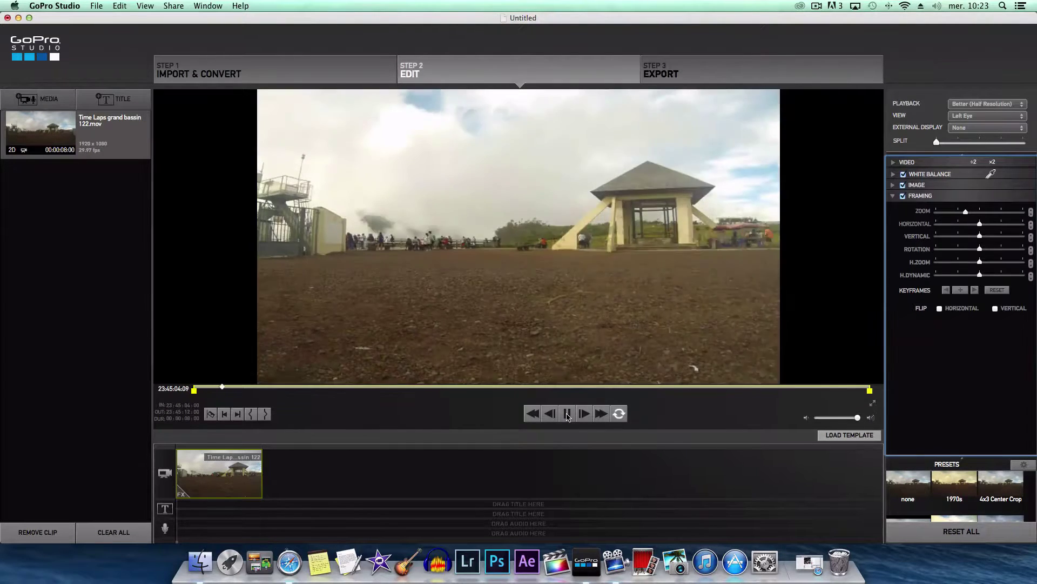
click(567, 414)
drag(242, 388, 187, 389)
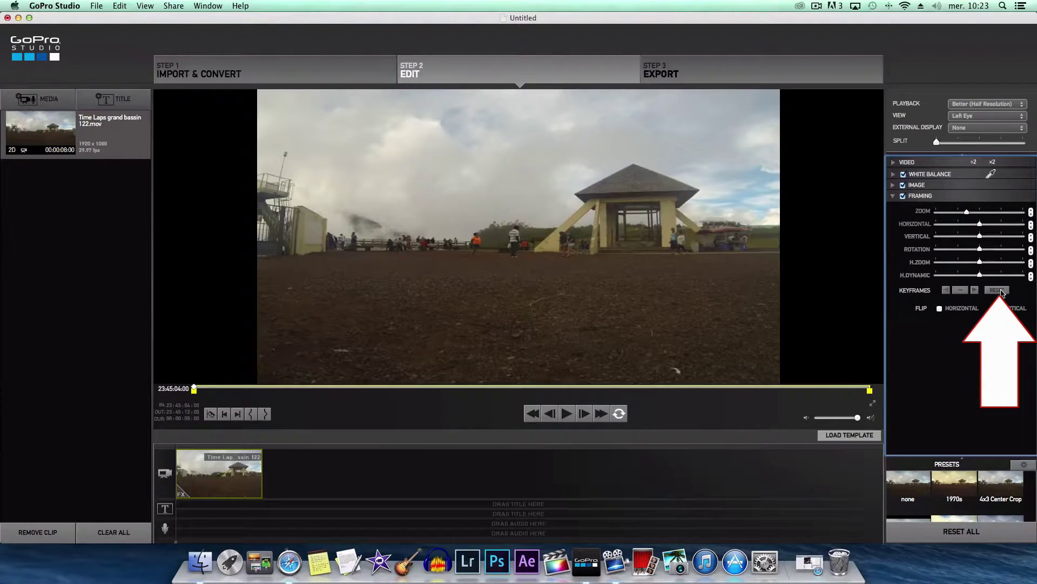
click(997, 290)
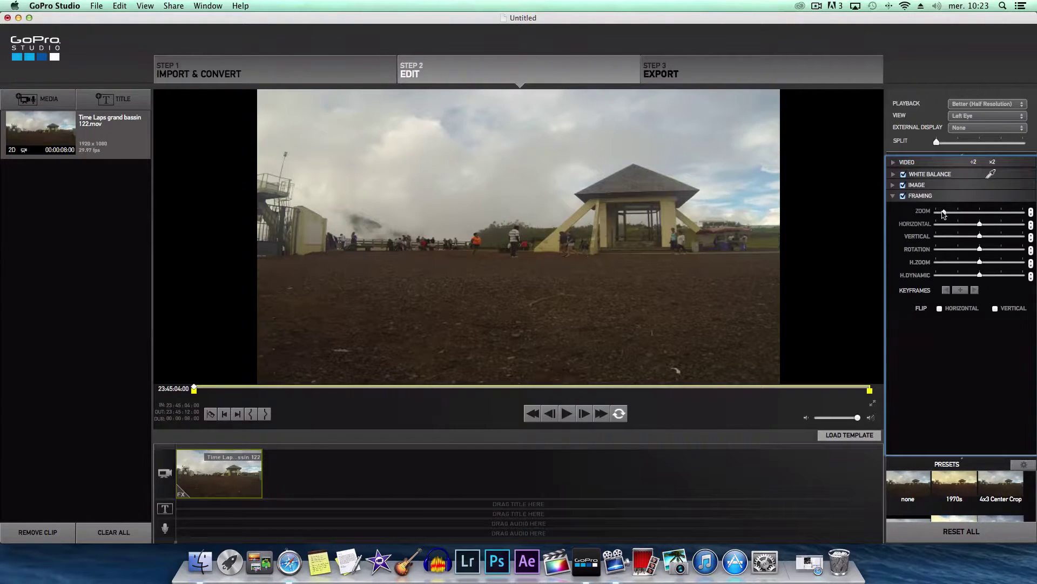
Zoom in slightly, shift the image right until it just fills the frame, and keyframe this framing at the clip's start
drag(945, 213, 957, 215)
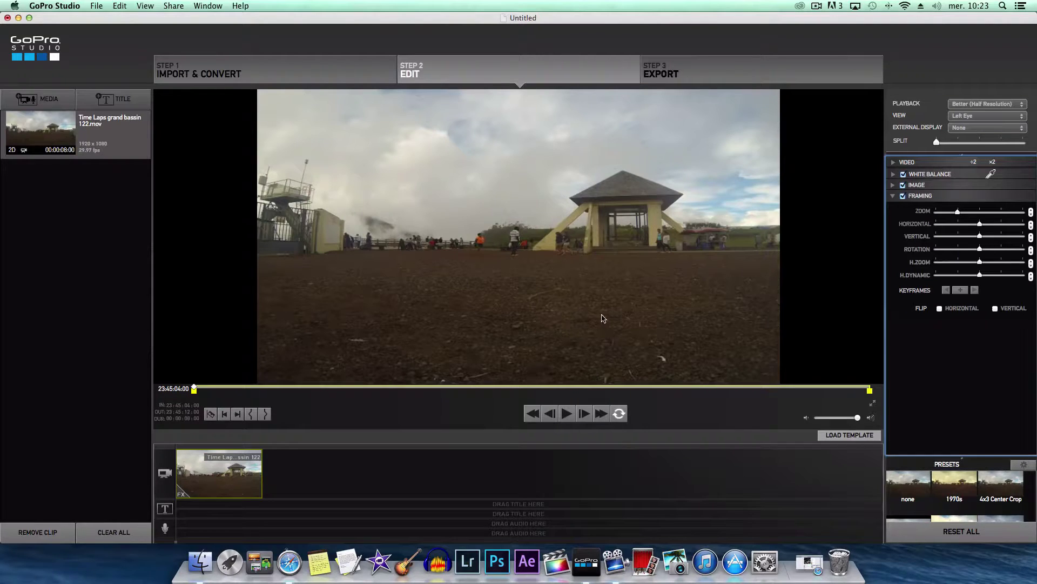
drag(980, 224, 992, 227)
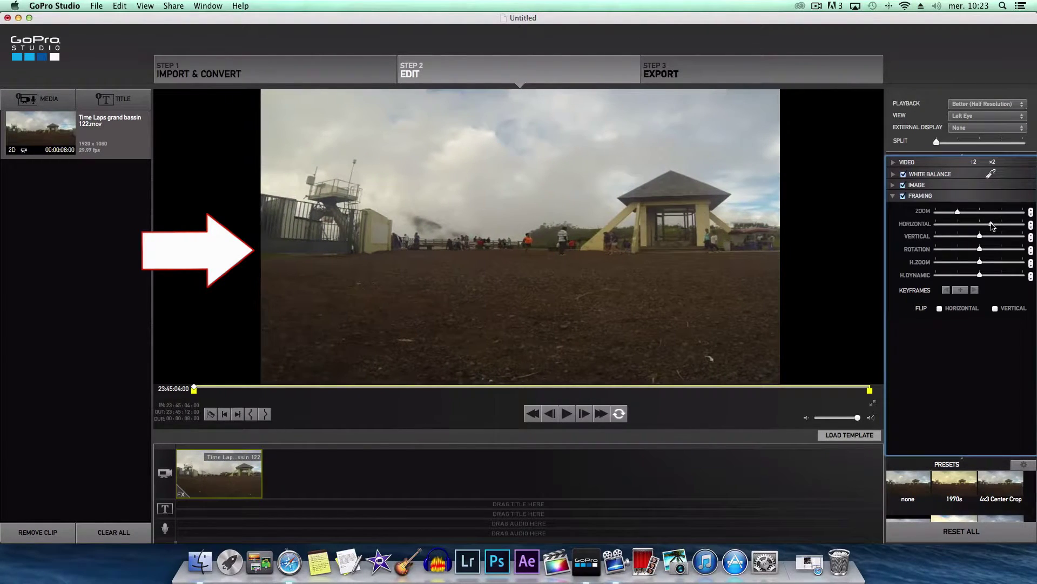
drag(992, 227, 991, 227)
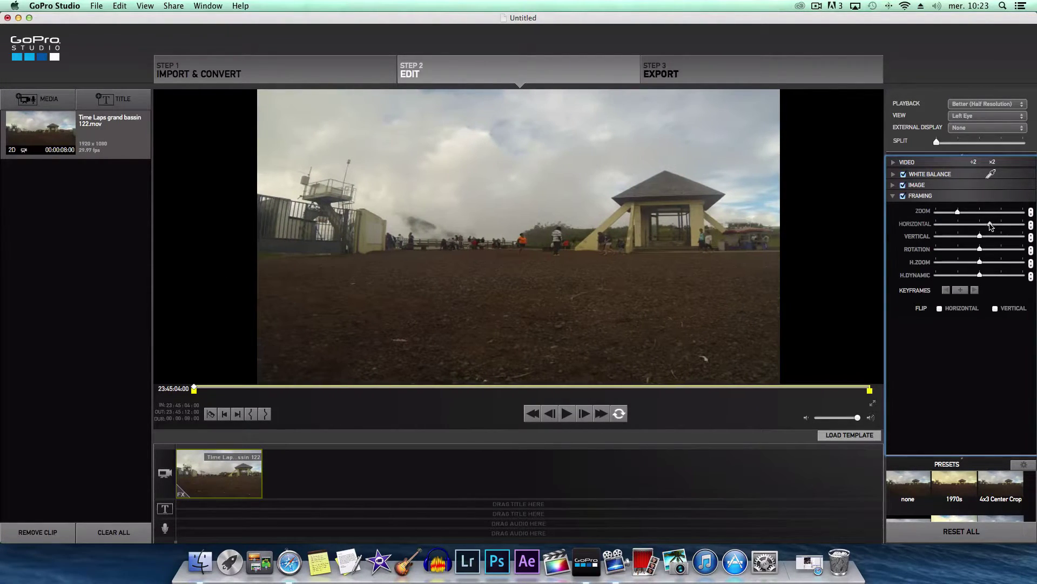
click(962, 291)
Add a framing keyframe at the clip's end (23:45:12:00) and shift the image horizontally to the left
click(794, 386)
click(871, 387)
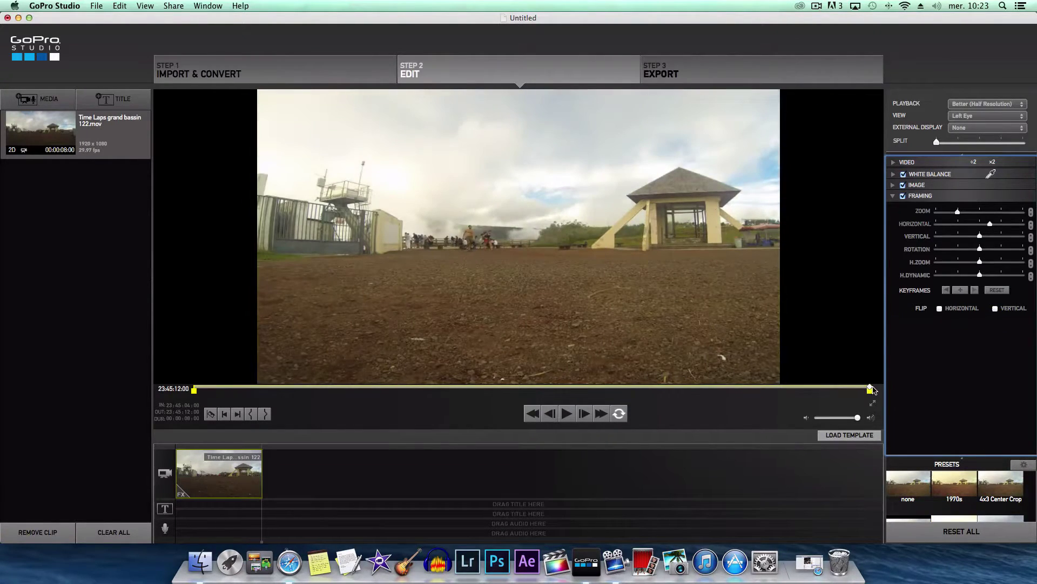
click(966, 290)
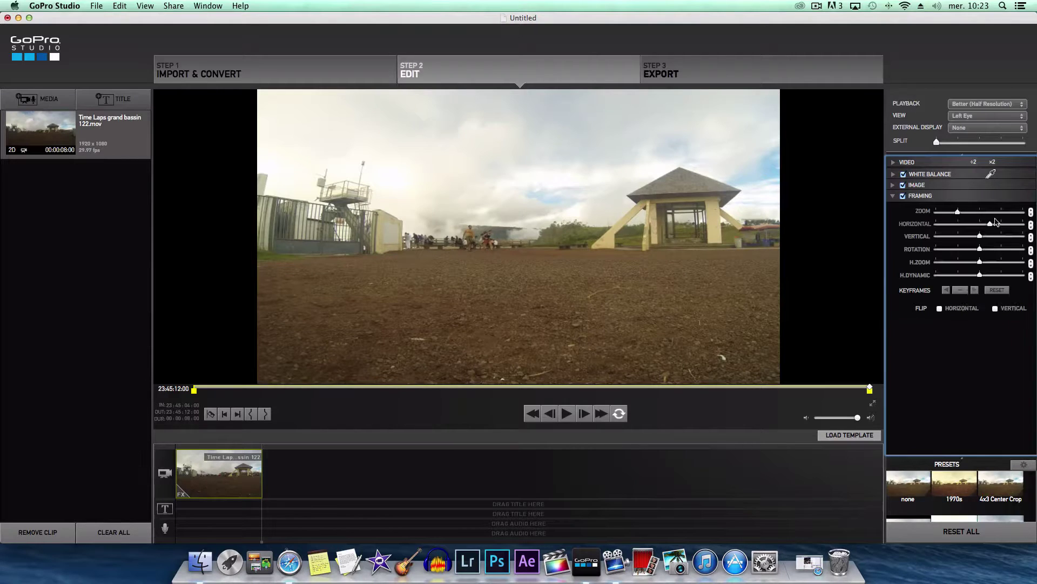
drag(992, 226, 969, 226)
Preview the horizontal pan by playing the clip, and reset its framing keyframes at the start
click(563, 414)
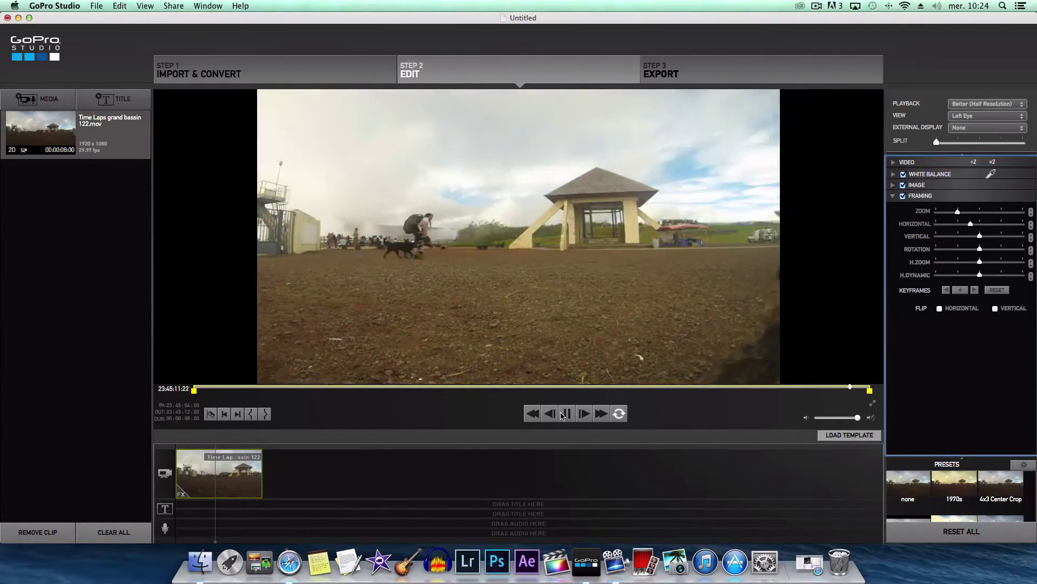
click(564, 414)
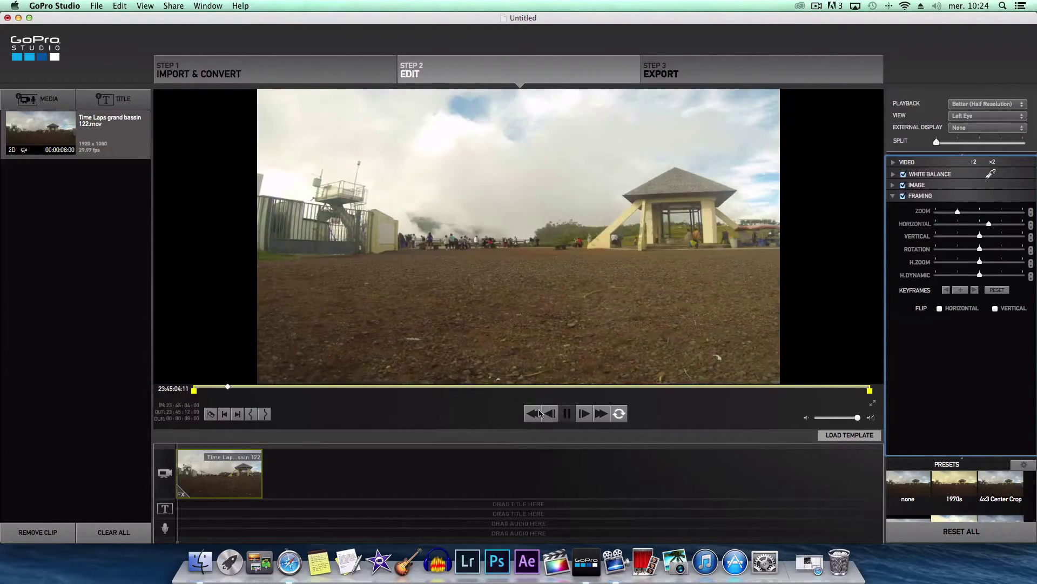
drag(230, 388, 189, 391)
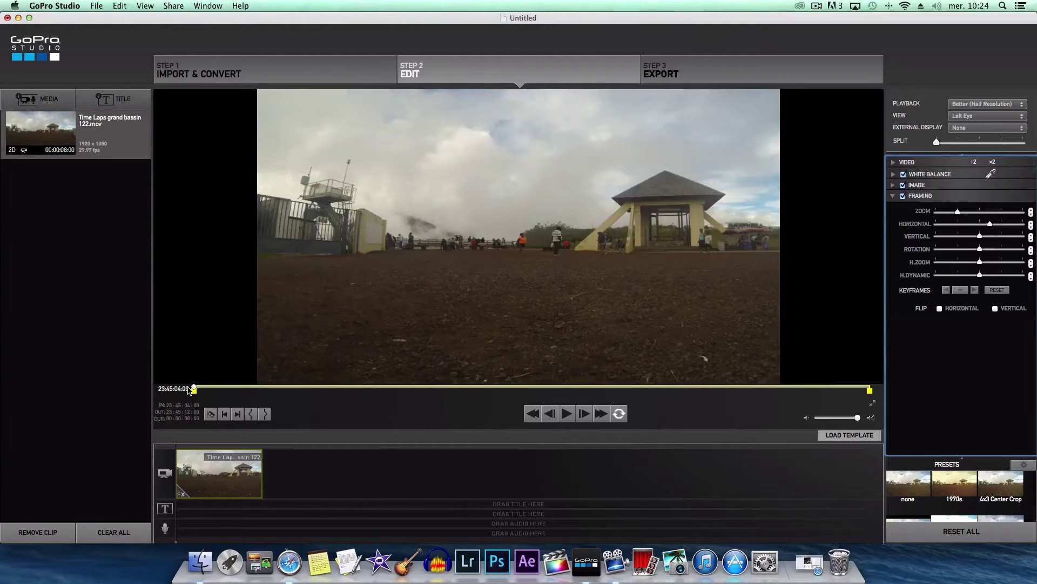
click(997, 289)
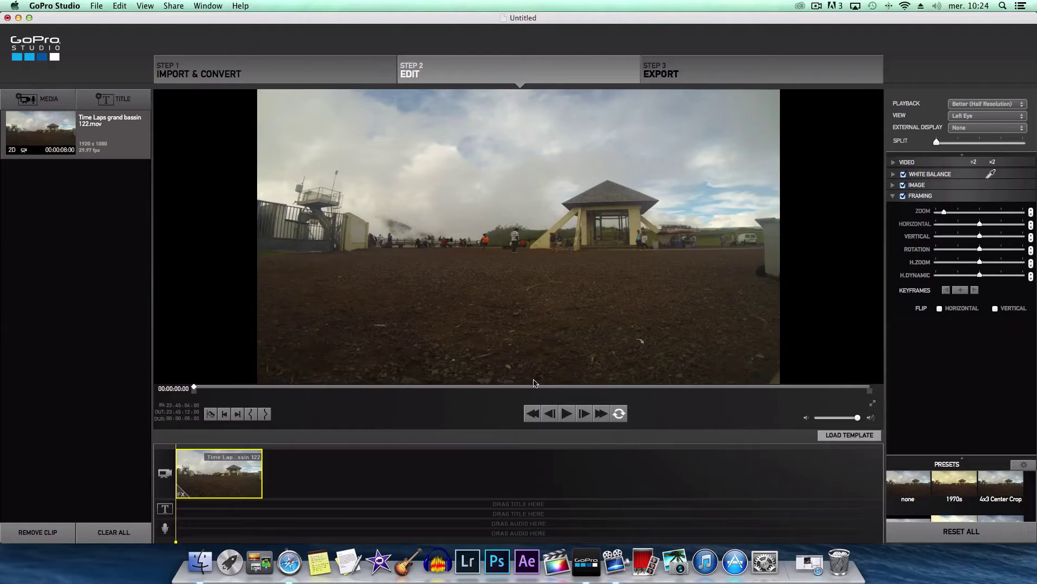
Add a framing keyframe at the clip's start and rotate the image counterclockwise to the maximum
click(959, 292)
drag(981, 250, 1036, 251)
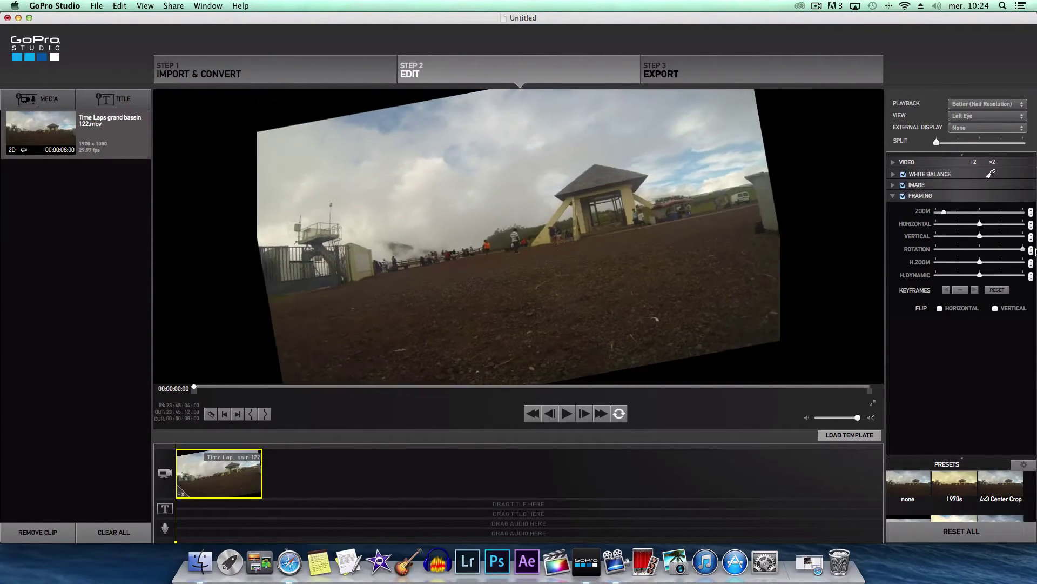
Add a framing keyframe at the clip's end, rotate the image clockwise to the maximum and zoom in
drag(850, 388, 879, 388)
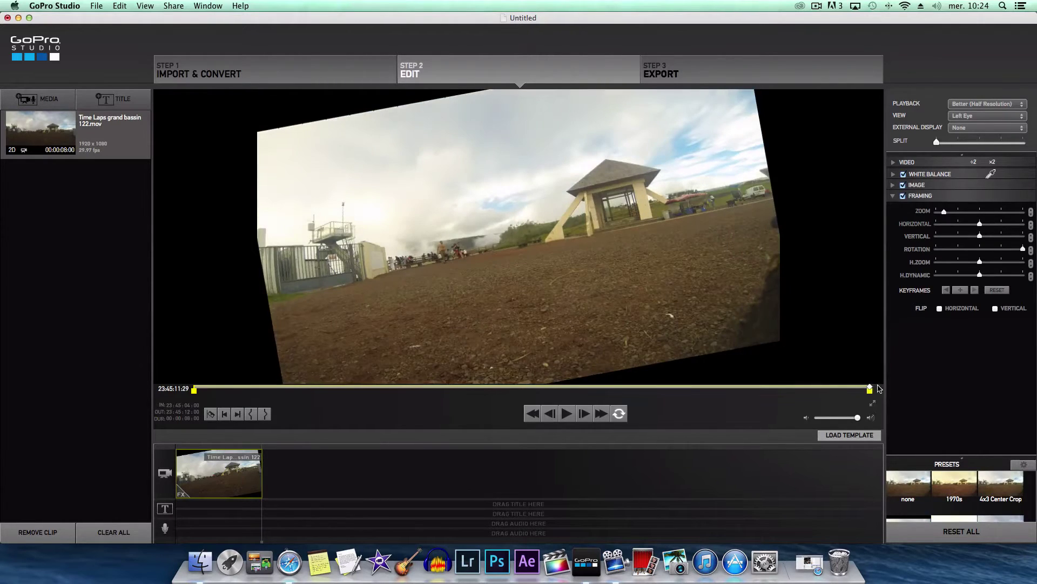
click(959, 292)
drag(1025, 250, 918, 250)
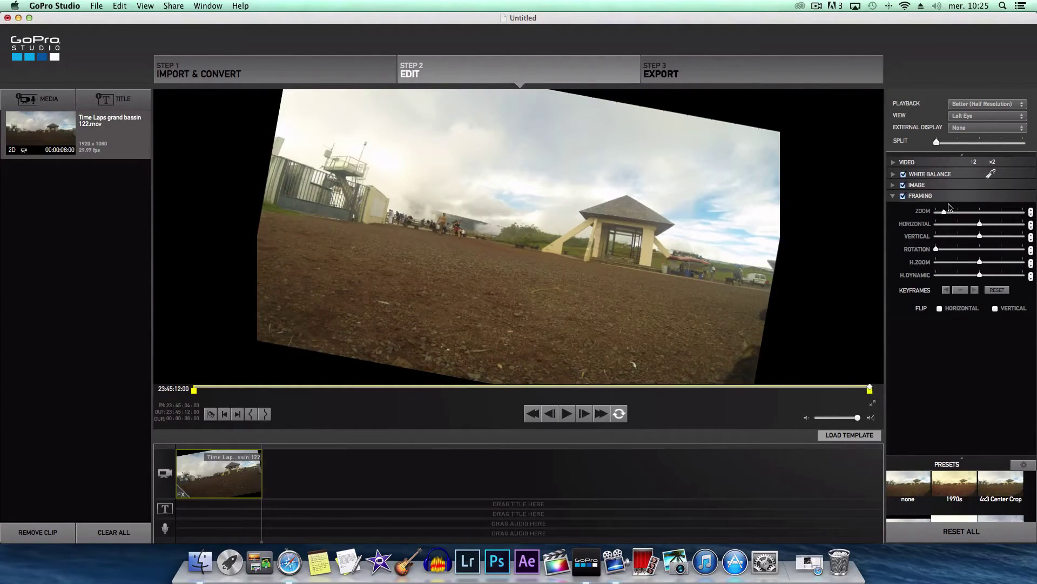
drag(946, 214, 974, 219)
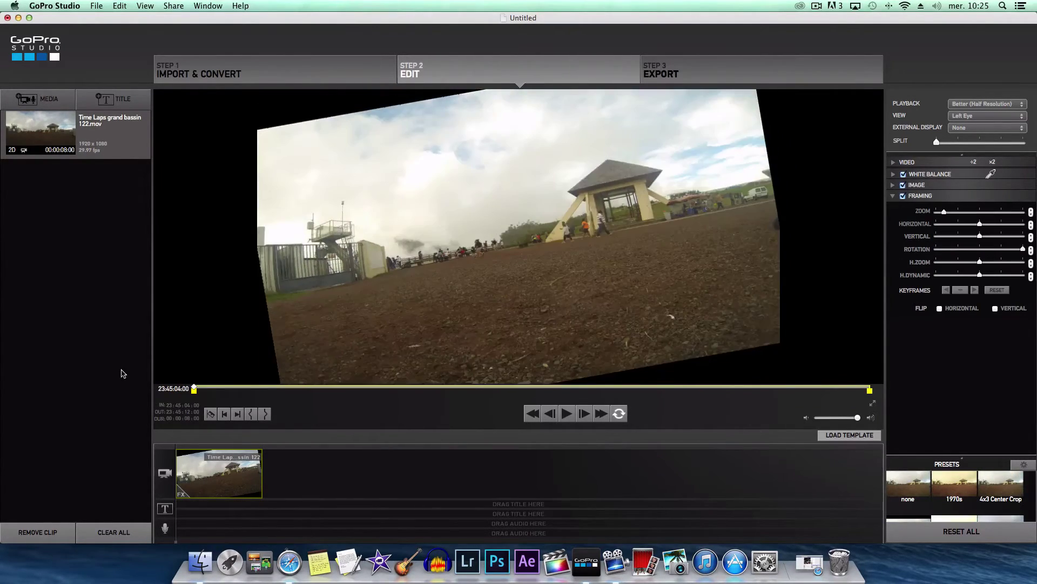
Play the clip from its start to preview the rotation animation
click(565, 414)
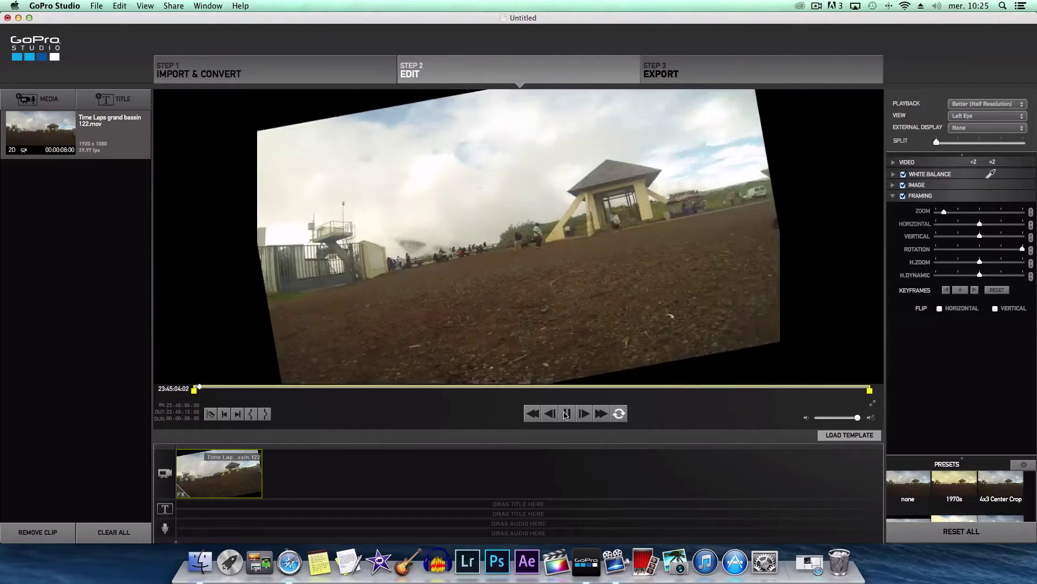